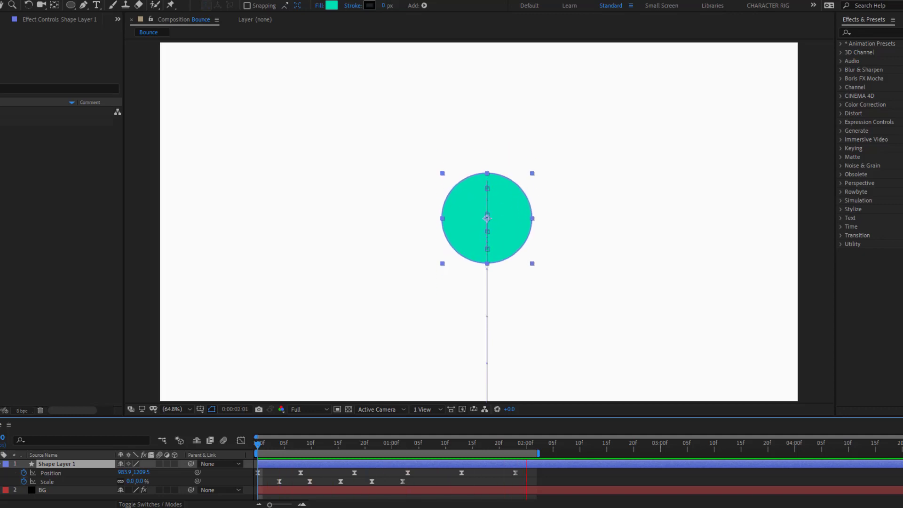
- Stop the finished preview and switch to the empty Bounce comp containing only the BG solid
key("F2")
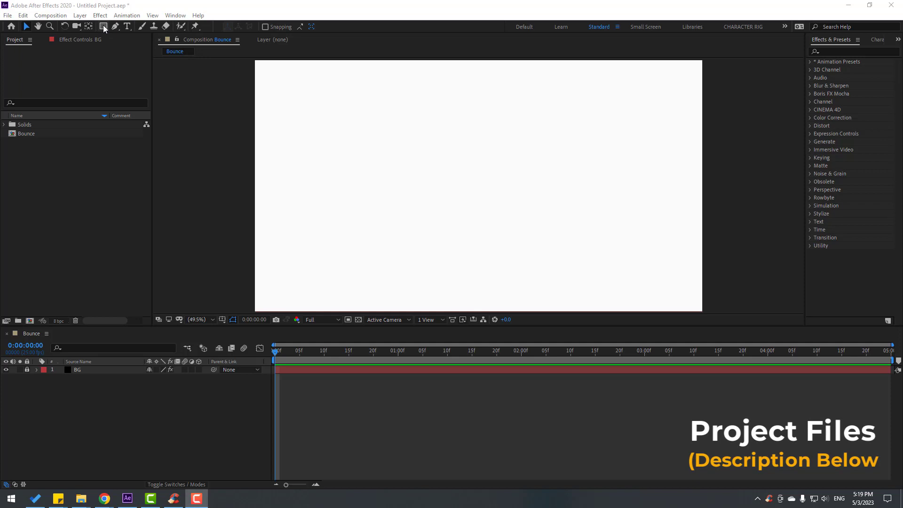
- Draw a teal circle with the Ellipse Tool as Shape Layer 1 and move it to the frame centre
left_click_drag(101, 26, 153, 46)
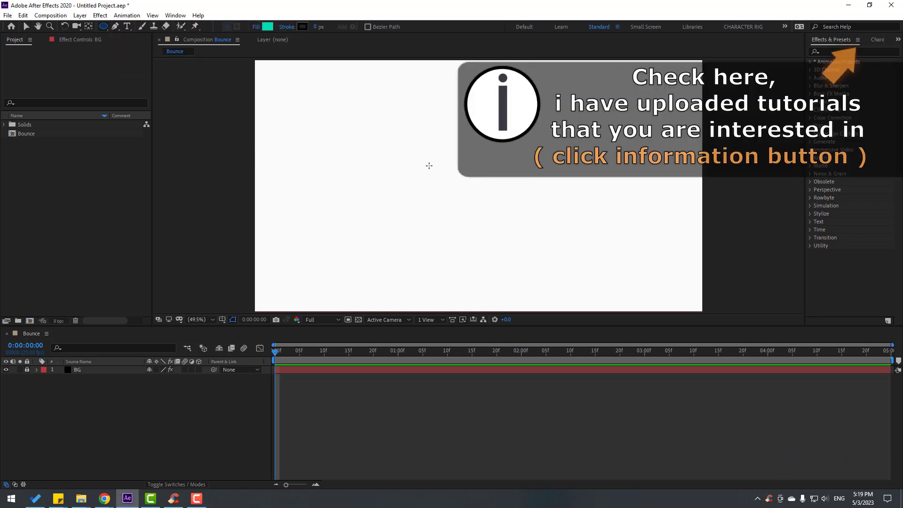
left_click_drag(414, 141, 477, 203)
left_click(26, 26)
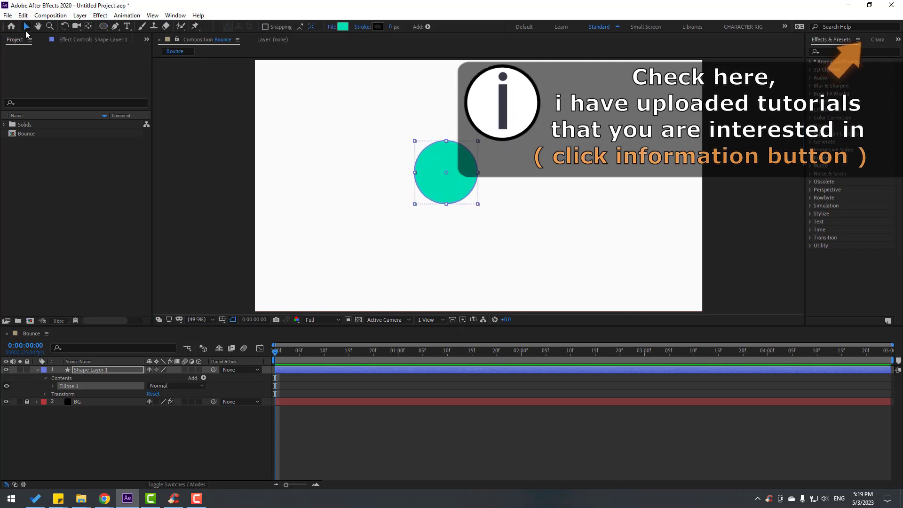
left_click(36, 369)
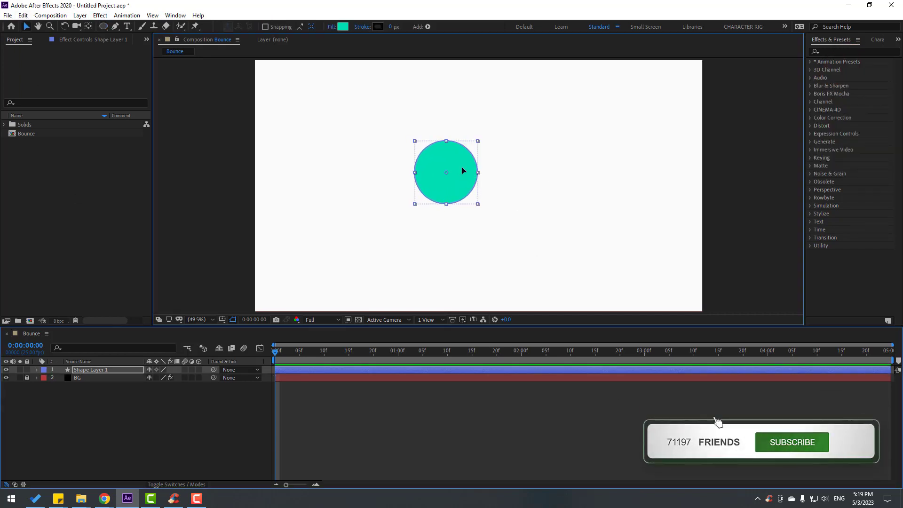
left_click_drag(464, 170, 495, 178)
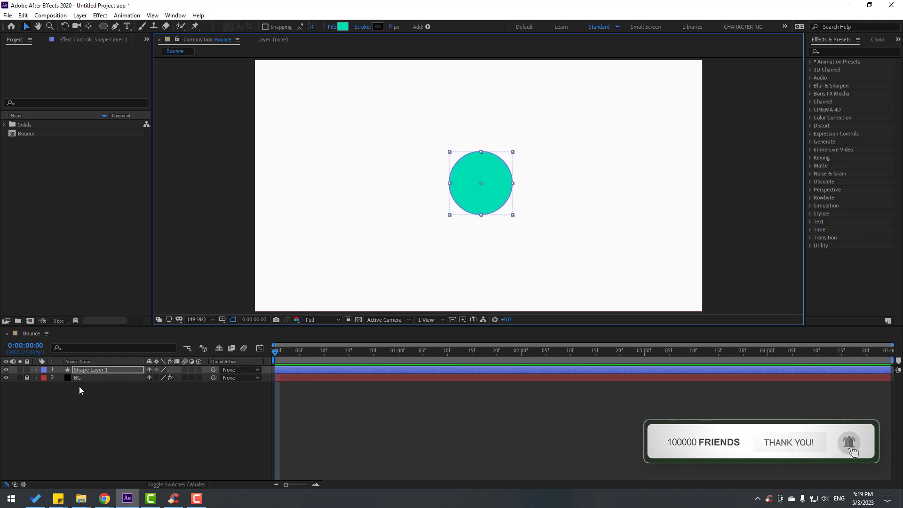
- Set Shape Layer 1's Scale to 0% at frame 0 and start keyframing it
left_click(92, 371)
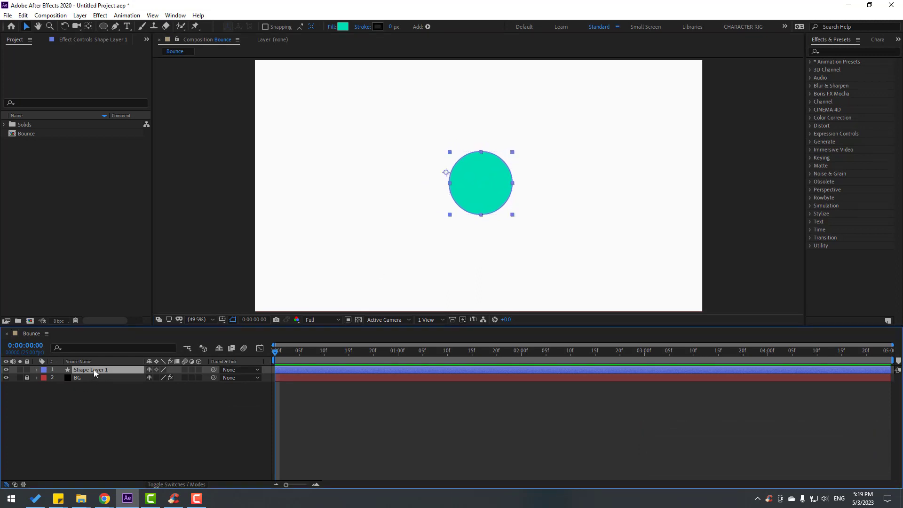
key("s")
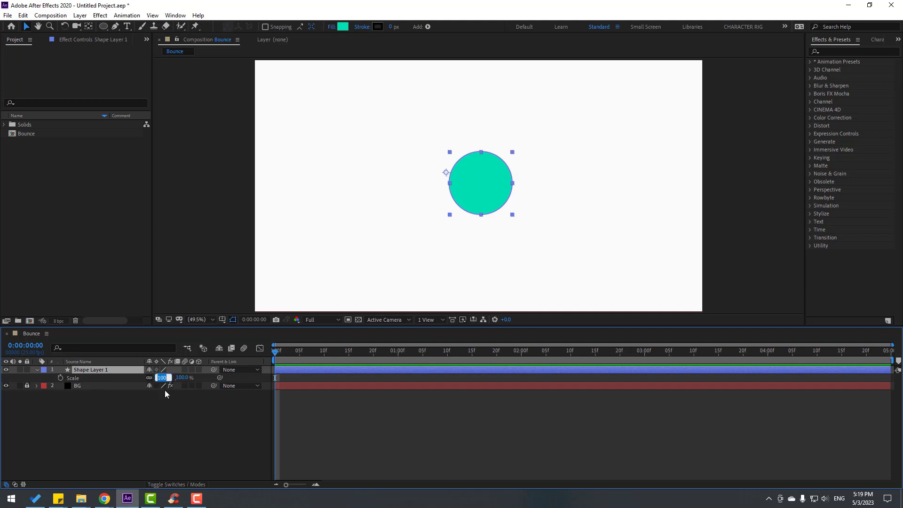
type("0")
key("Return")
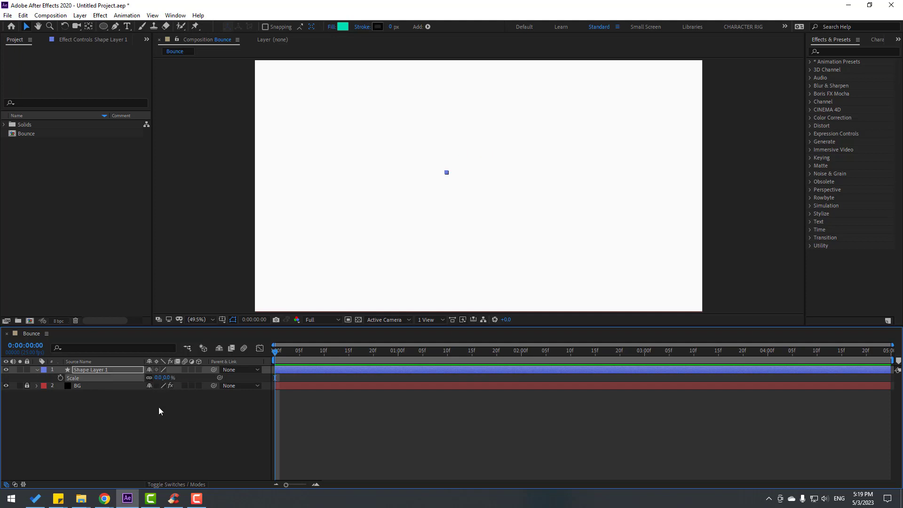
left_click(60, 378)
- Jump ahead 10 frames and key the Scale at 110%
left_click(250, 319)
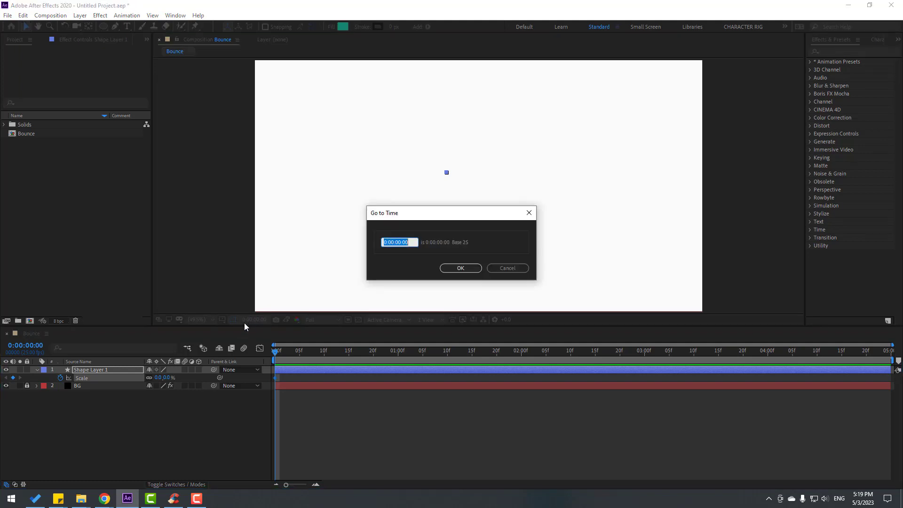
type("+10")
left_click(459, 268)
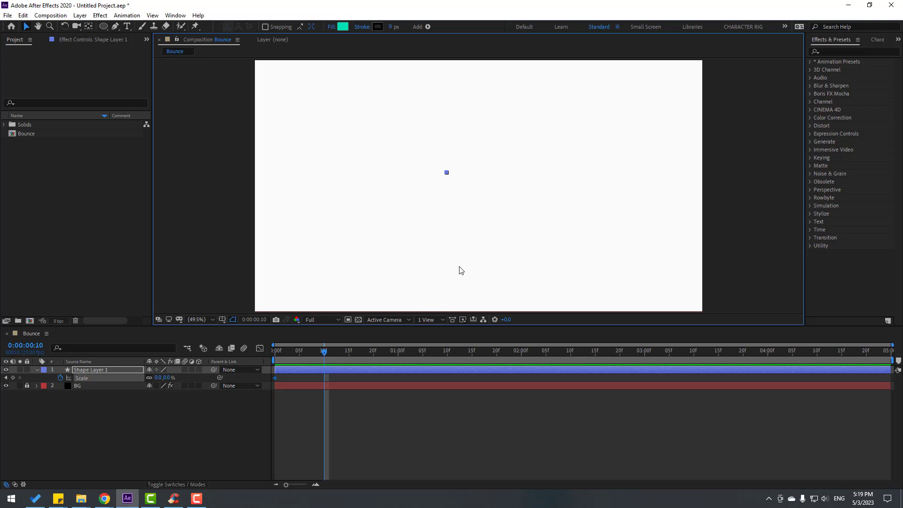
left_click(160, 378)
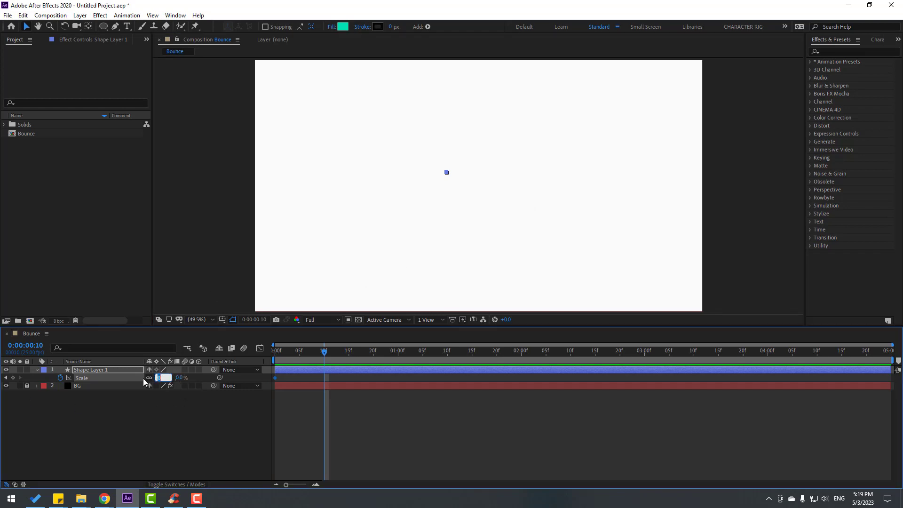
type("110")
key("Return")
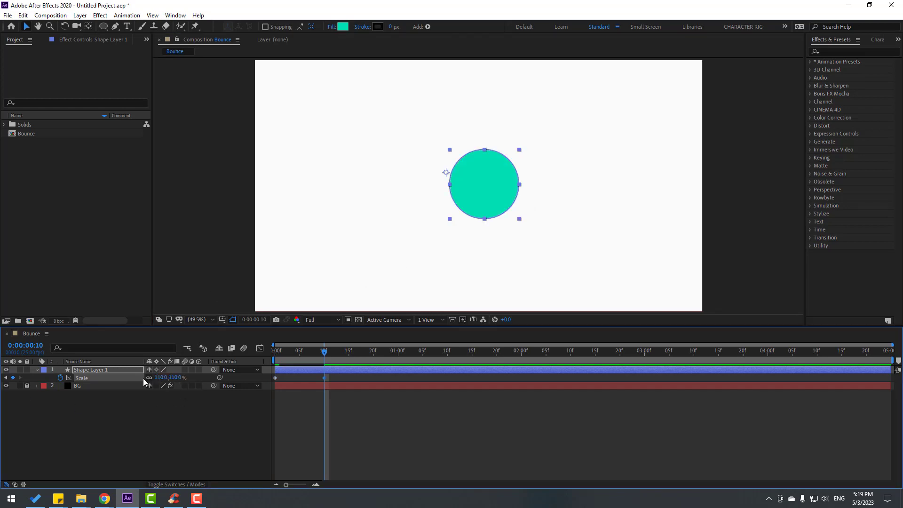
- Centre Shape Layer 1's anchor point on the circle with the Pan Behind tool, checking the frame 0-10 pop
mouse_move(324, 358)
left_mouse_down()
mouse_move(265, 360)
mouse_move(324, 353)
left_mouse_up()
left_click(92, 370)
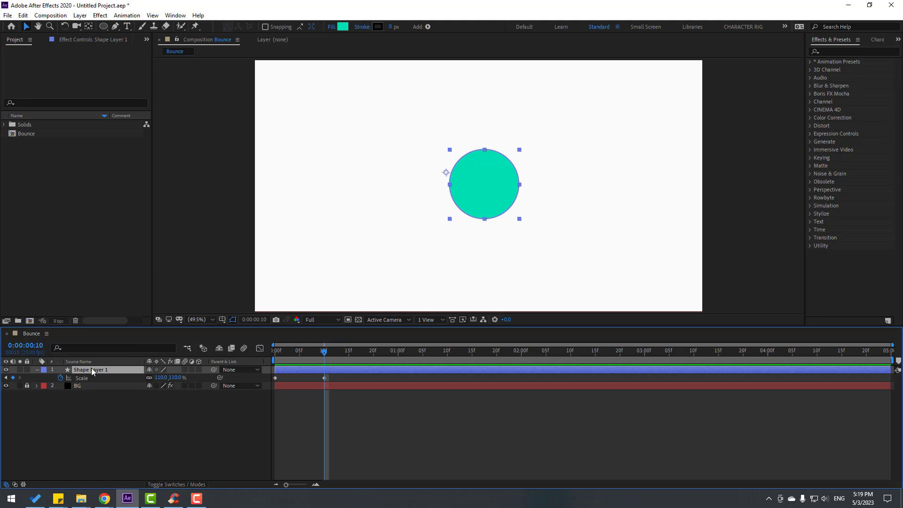
left_click(88, 26)
key("ctrl+alt+Home")
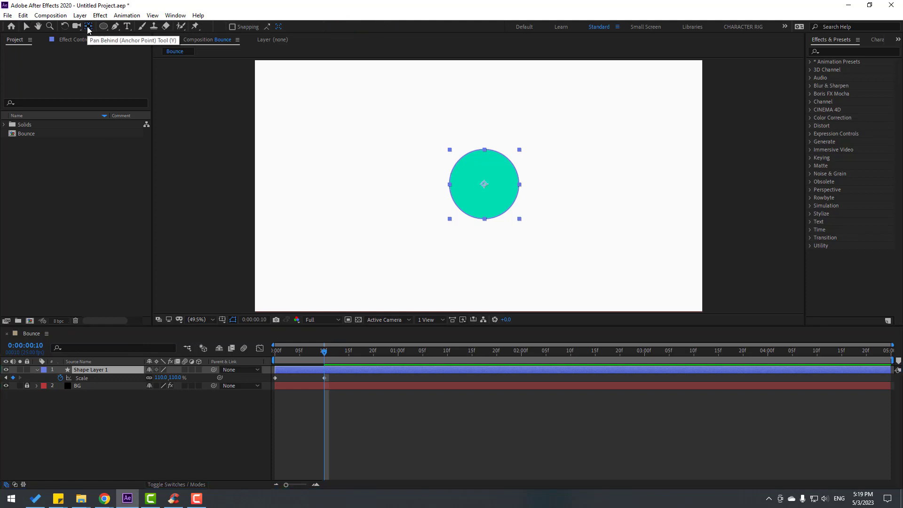
left_click(27, 29)
mouse_move(321, 358)
left_mouse_down()
mouse_move(264, 361)
mouse_move(322, 361)
left_mouse_up()
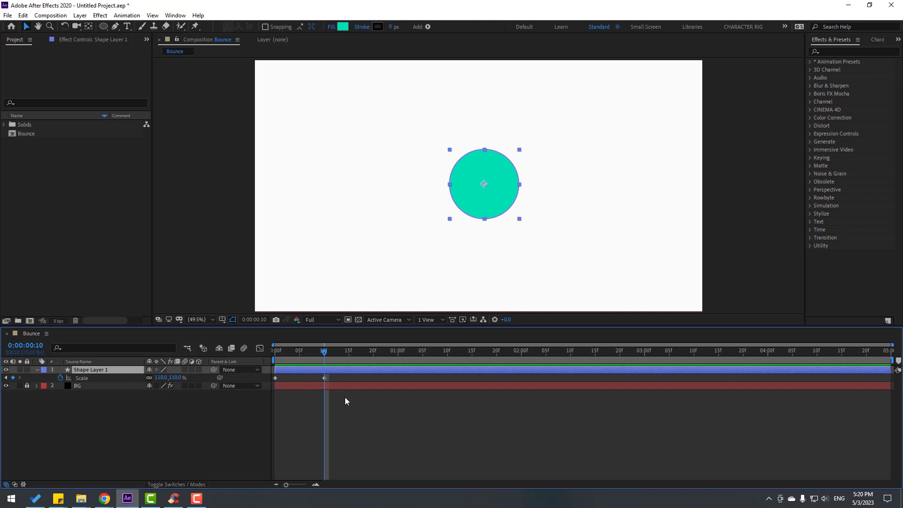
- Add a 95% Scale keyframe at 0:00:00:20 and scrub to preview it
key("shift+Page_Down")
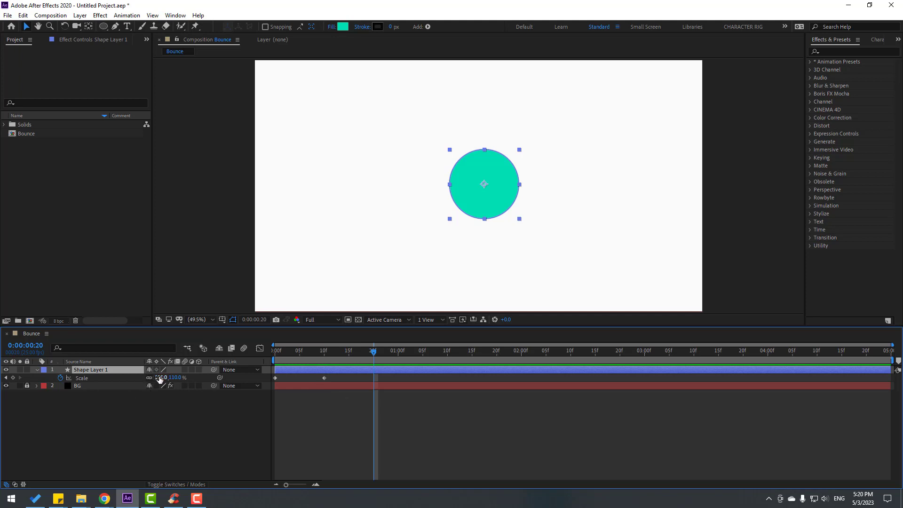
left_click(162, 378)
type("95")
key("Return")
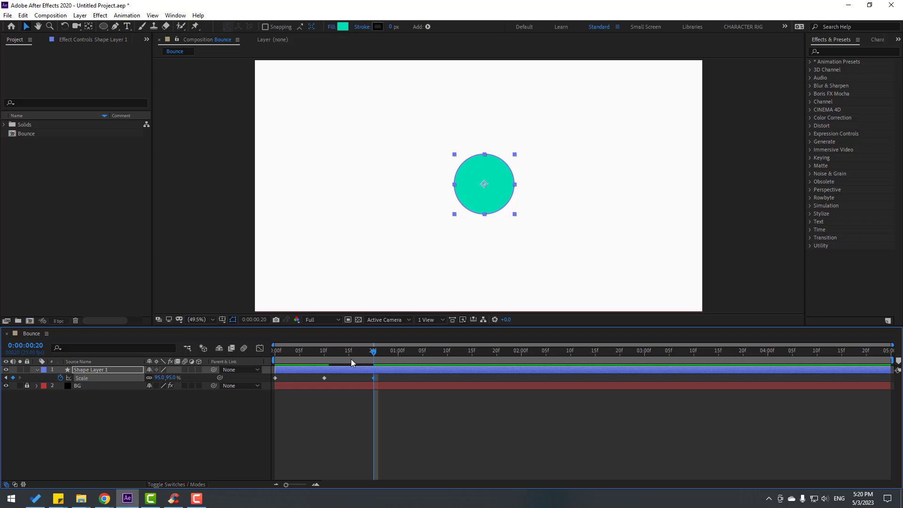
left_click_drag(352, 362, 380, 370)
- Add Scale keyframes of 105% at 1:05 and 100% at 1:15
key("shift+Page_Down")
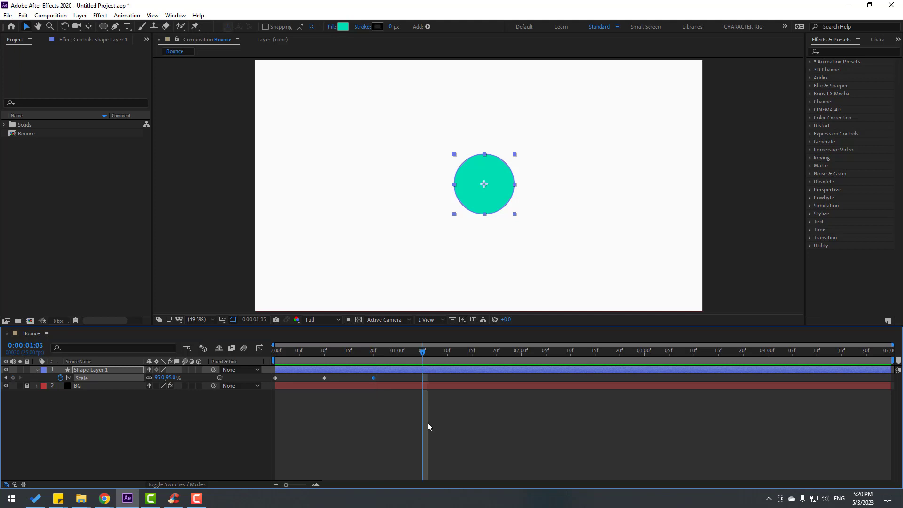
left_click(155, 377)
key("Return")
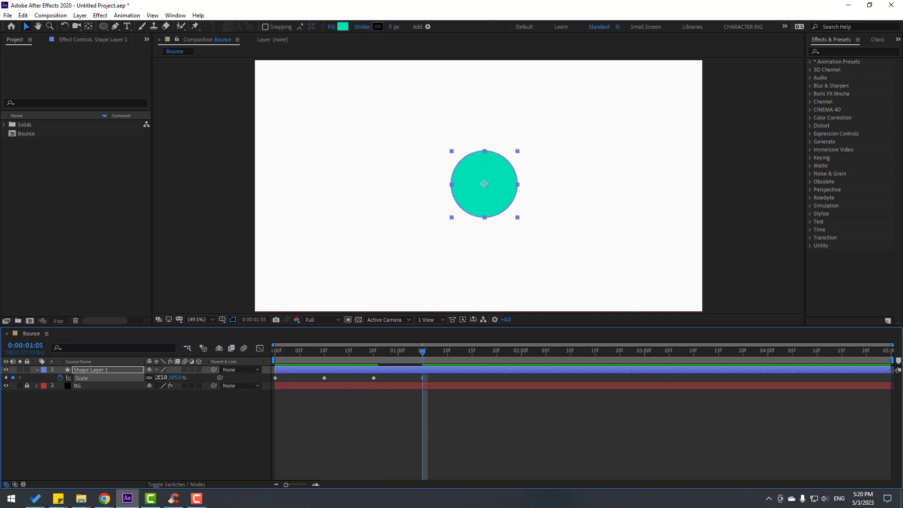
key("shift+Page_Down")
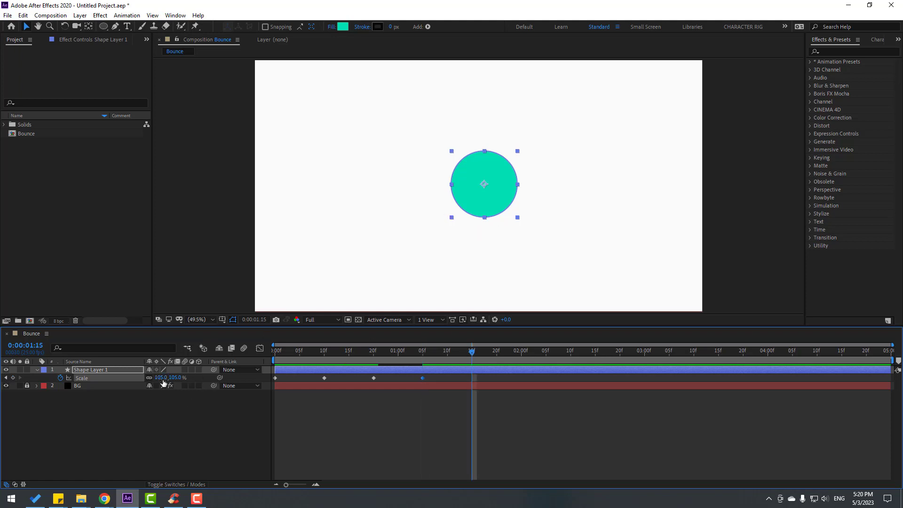
left_click(161, 378)
type("100")
key("Return")
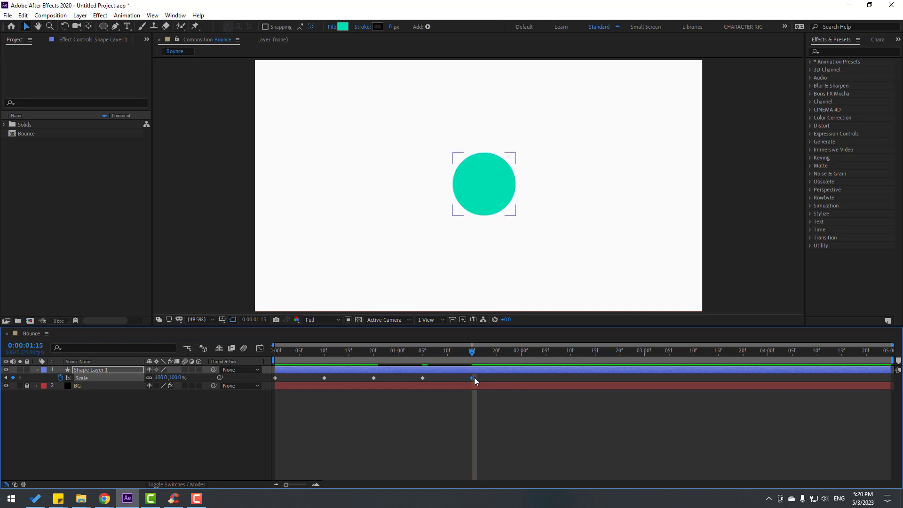
- Apply Easy Ease to all five Scale keyframes, preview the result, and reselect the keys
left_click_drag(474, 377, 277, 382)
right_click(277, 381)
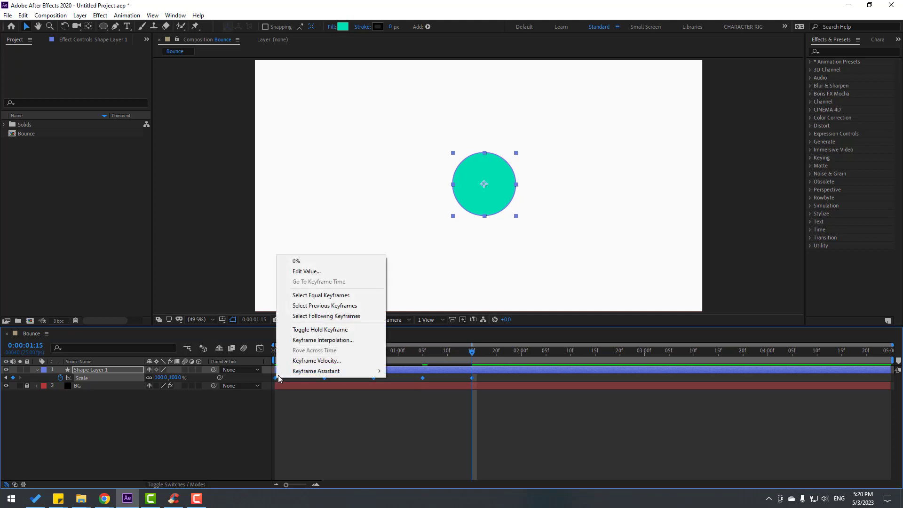
mouse_move(371, 371)
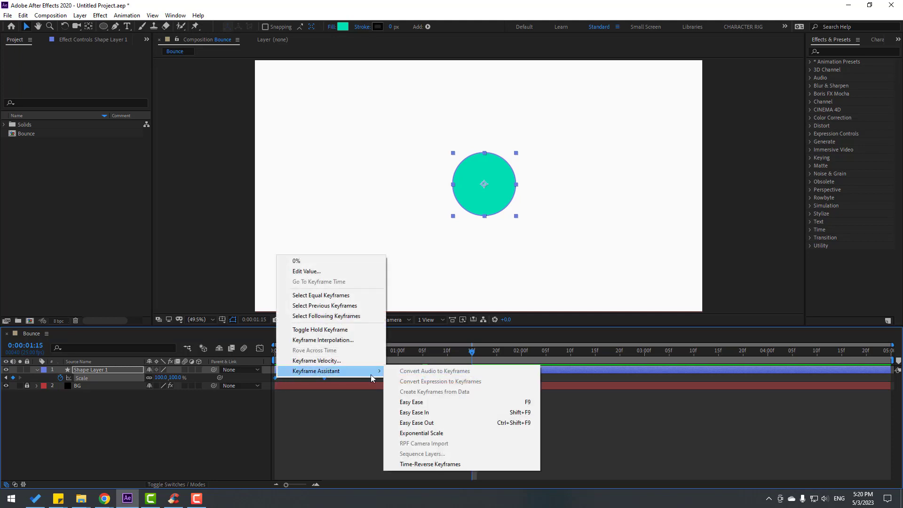
left_click(515, 403)
left_click(521, 413)
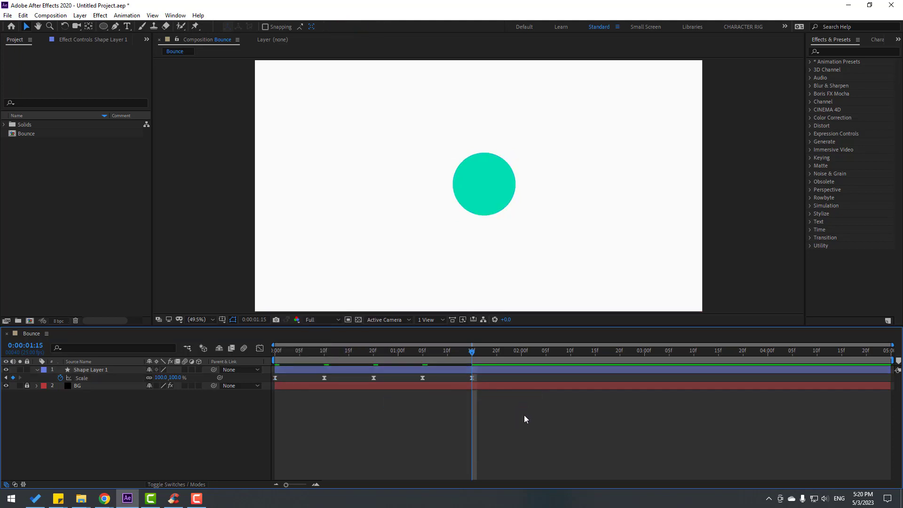
key("space")
left_click_drag(531, 412, 351, 375)
left_click_drag(485, 376, 273, 393)
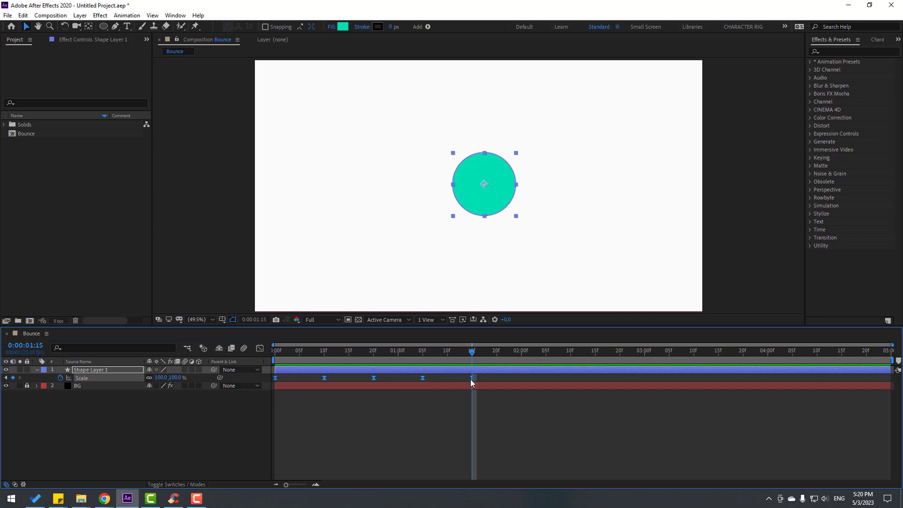
- Compress the Scale keys so the pop-in ends near 0:23, preview, and return to frame 0
left_click_drag(472, 377, 391, 380)
left_click(389, 421)
key("space")
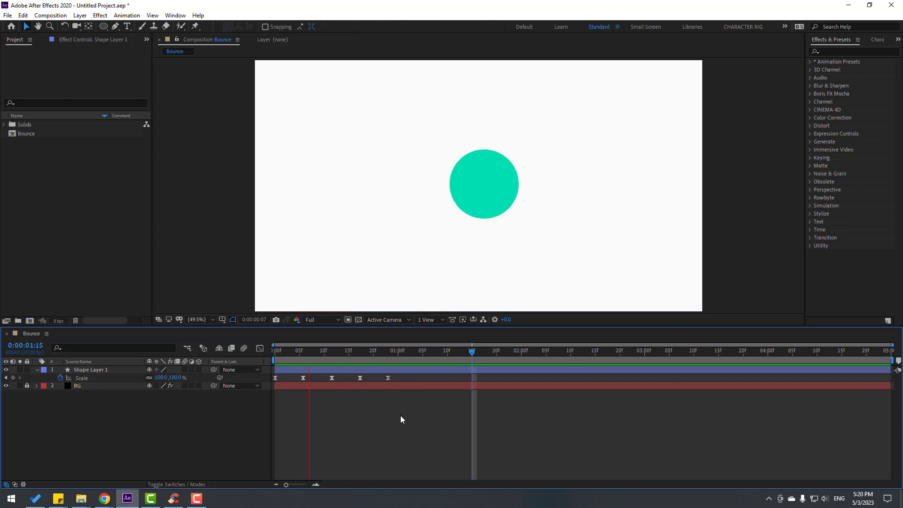
left_click(374, 356)
left_click(89, 369)
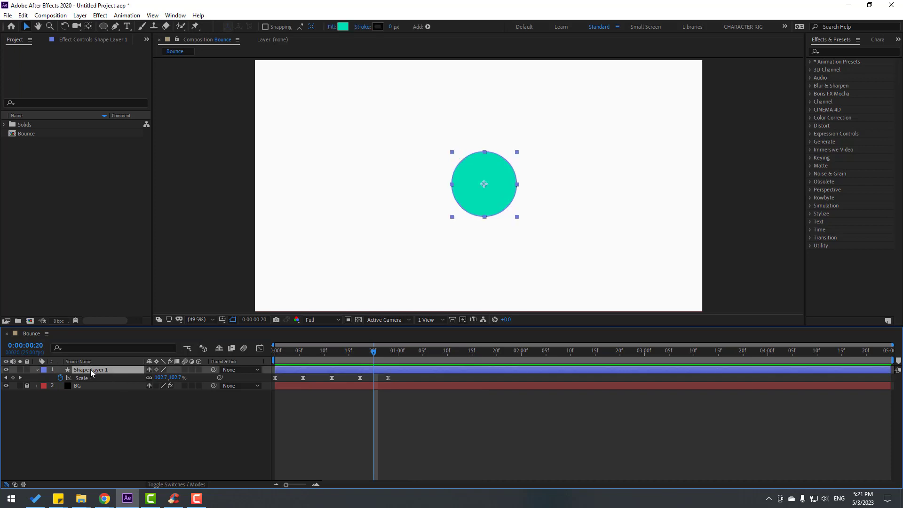
left_click_drag(398, 376, 290, 378)
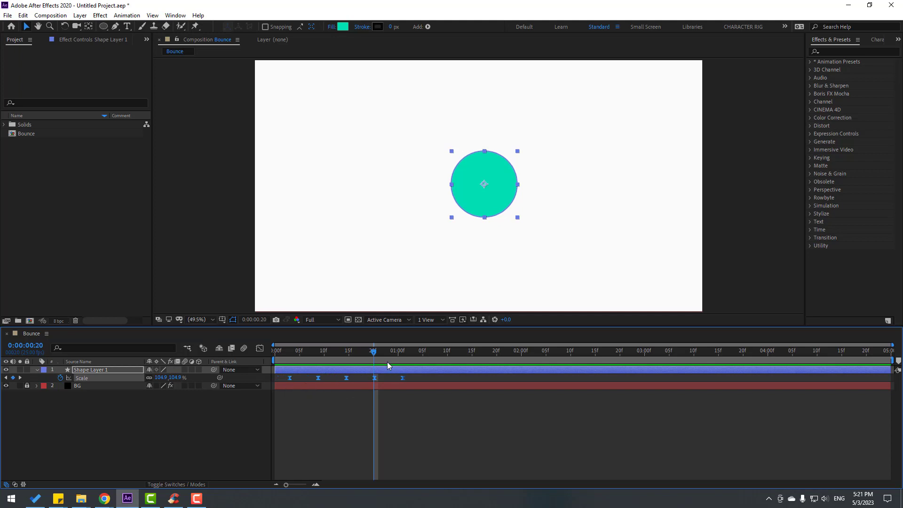
left_click_drag(363, 356, 266, 356)
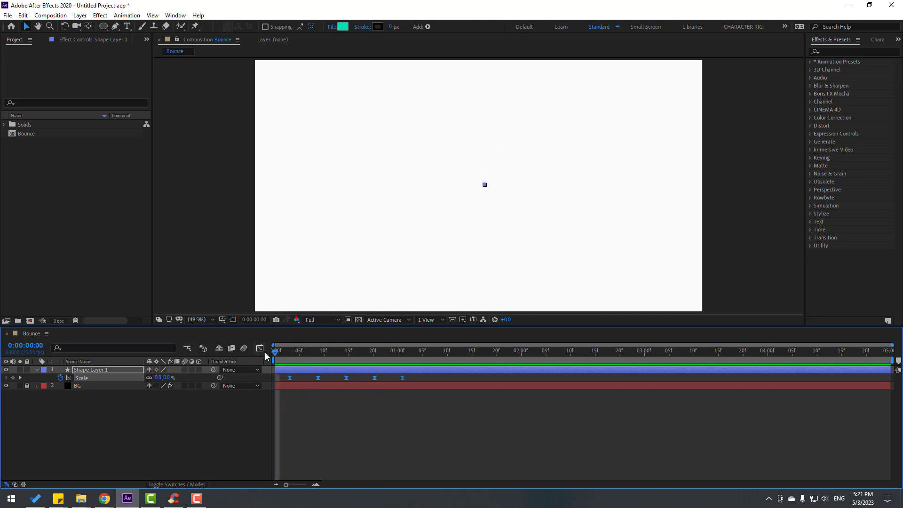
- Key Position with the circle below the frame at 0:00 and back at centre at frame 8
key("shift+p")
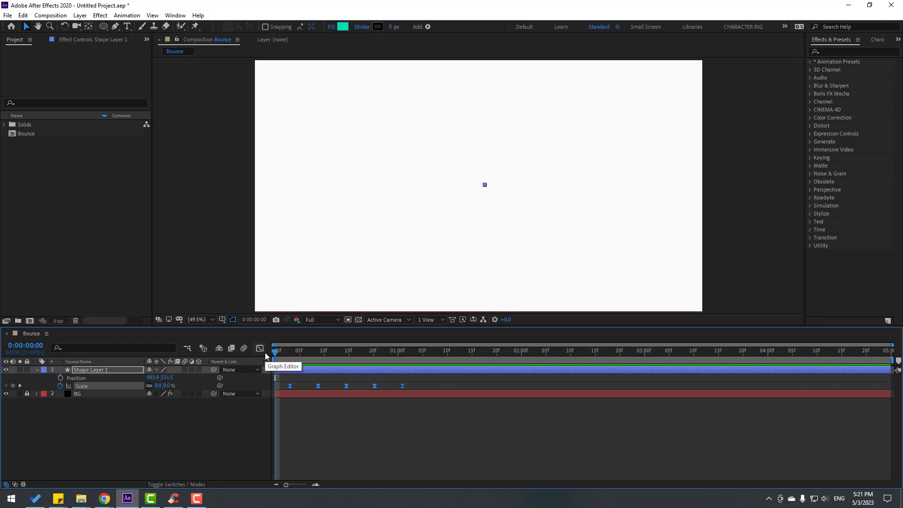
left_click(61, 377)
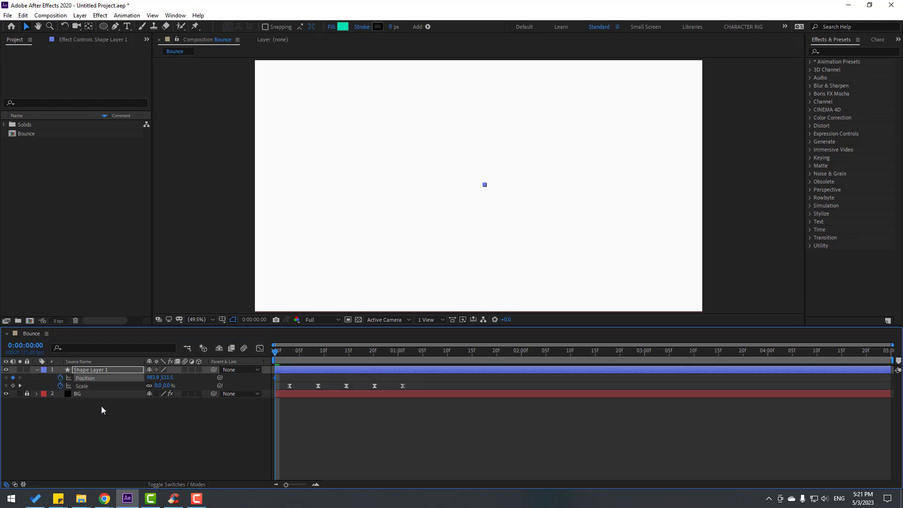
left_click_drag(169, 377, 192, 376)
left_click_drag(283, 353, 315, 353)
left_click_drag(174, 377, 126, 377)
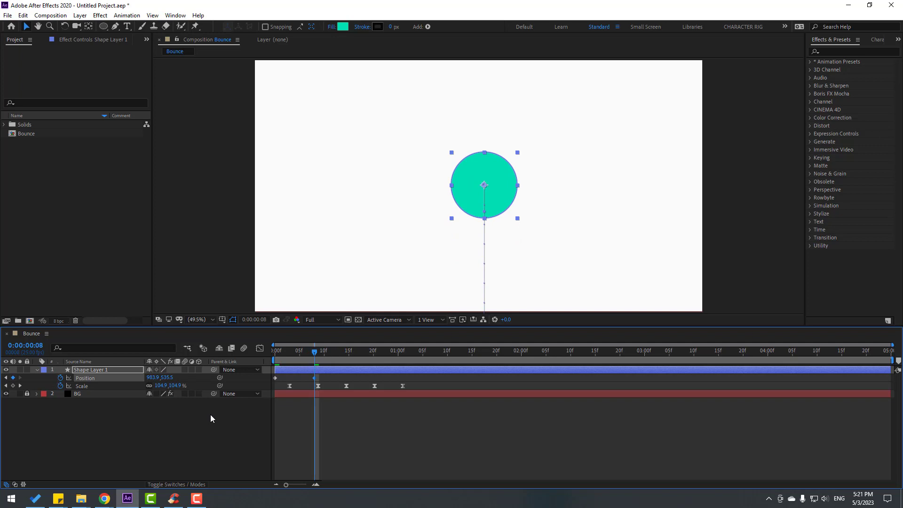
left_click_drag(321, 378, 274, 382)
- Apply Easy Ease to both Position keyframes
right_click(275, 378)
mouse_move(287, 371)
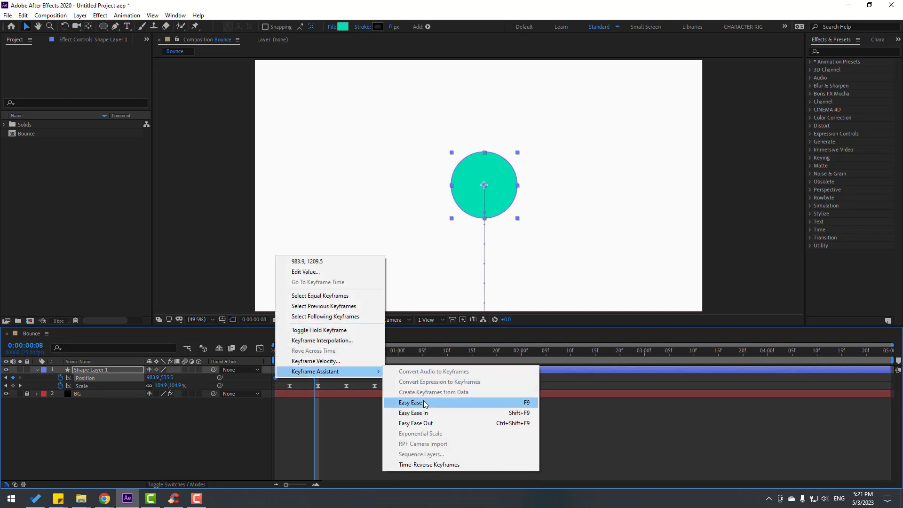
left_click(423, 402)
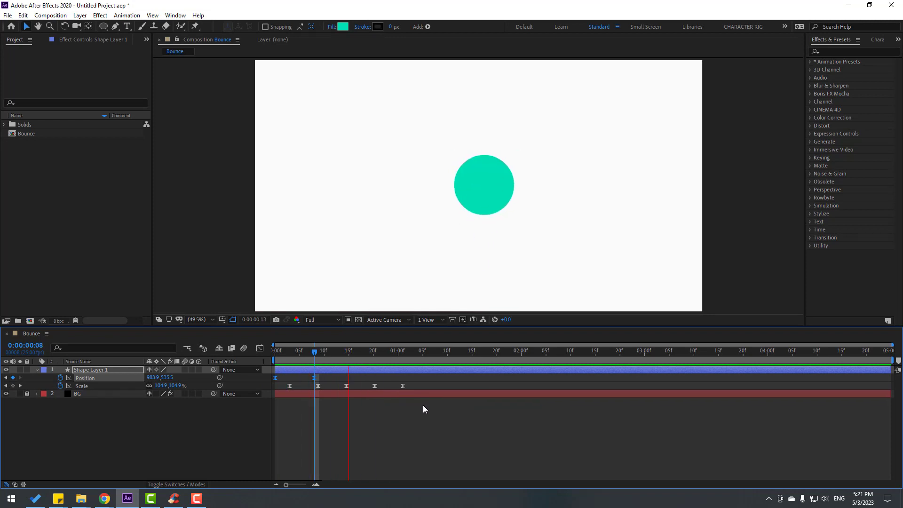
- Shift the five Scale keyframes one frame earlier and return to frame 8
key("space")
mouse_move(415, 381)
left_mouse_down()
mouse_move(293, 405)
mouse_move(280, 387)
left_mouse_up()
key("space")
key("space")
key("space")
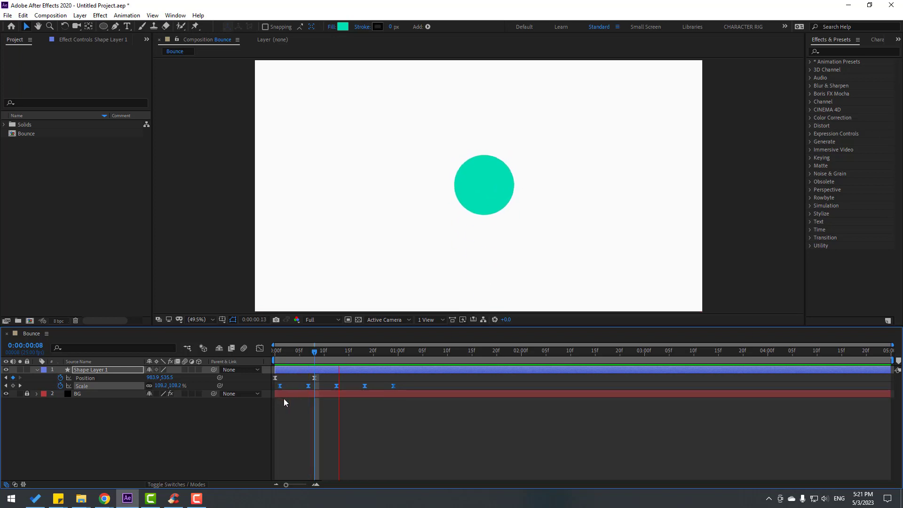
left_click_drag(297, 356, 315, 355)
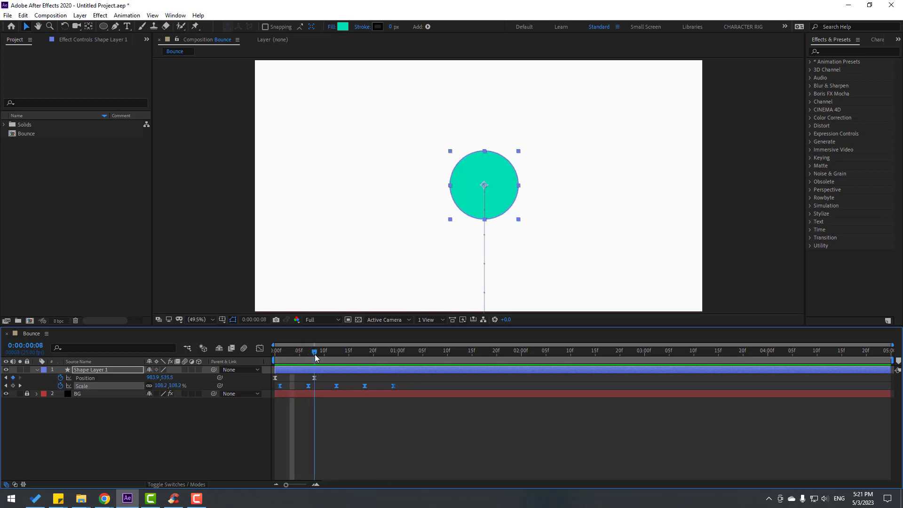
- Push the circle above centre at frame 8, raise it again at 1:03, and preview
left_click(314, 378)
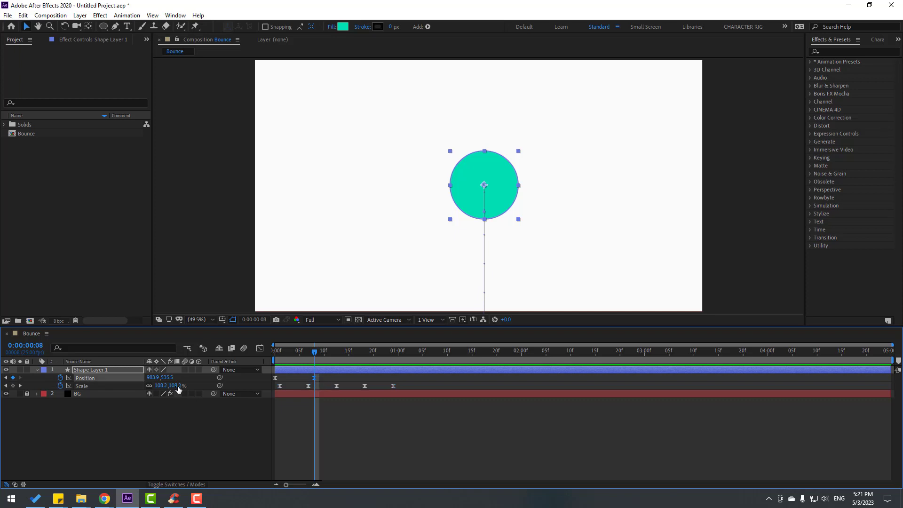
left_click_drag(167, 378, 140, 389)
key("shift+Page_Down")
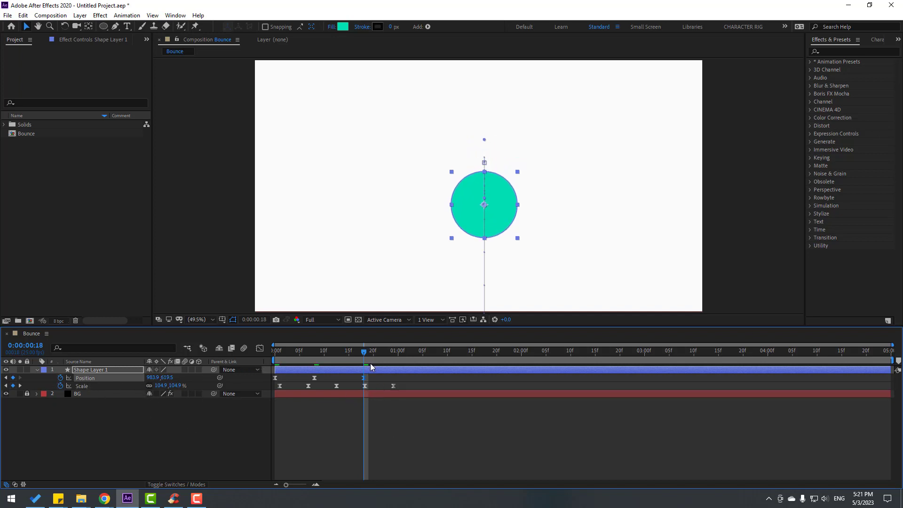
key("shift+Page_Down")
left_click_drag(170, 378, 133, 379)
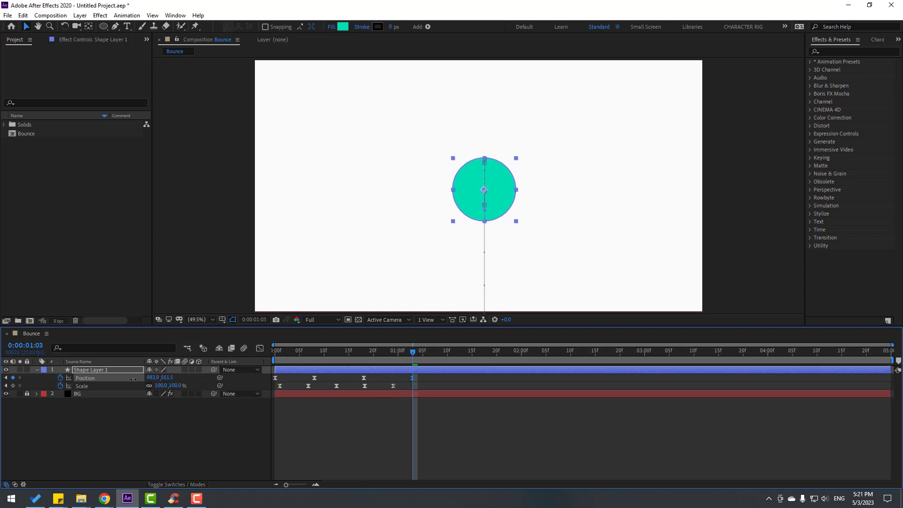
key("space")
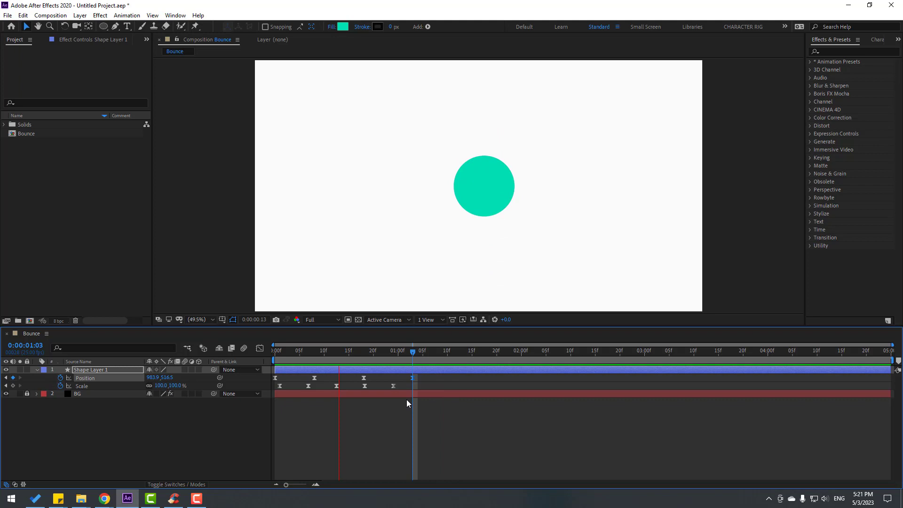
key("space")
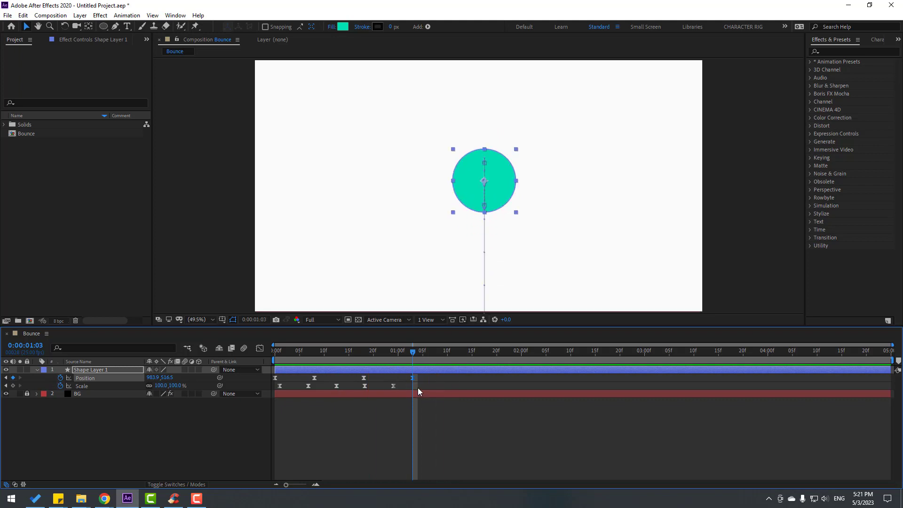
- Drop the circle slightly at 1:13, advance to 1:23, and preview the full bounce
key("shift+Page_Down")
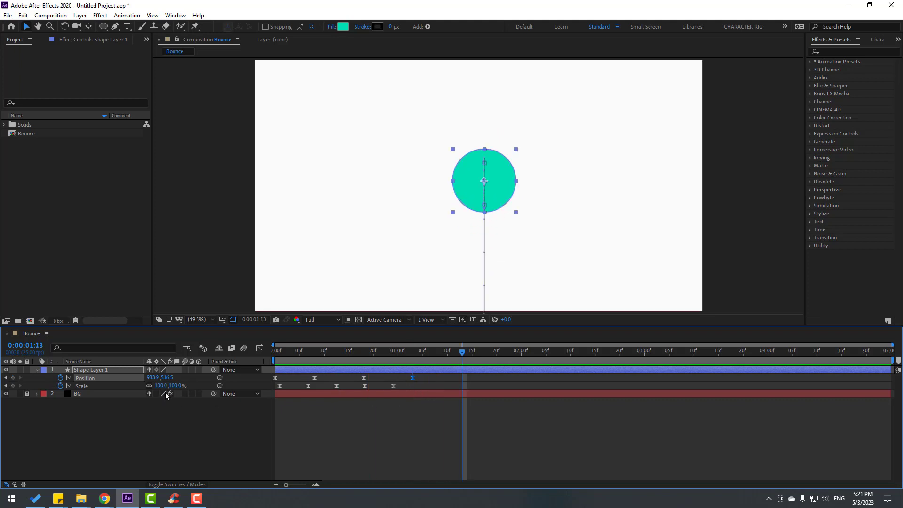
mouse_move(167, 377)
left_mouse_down()
mouse_move(187, 378)
mouse_move(154, 377)
left_mouse_up()
key("shift+Page_Down")
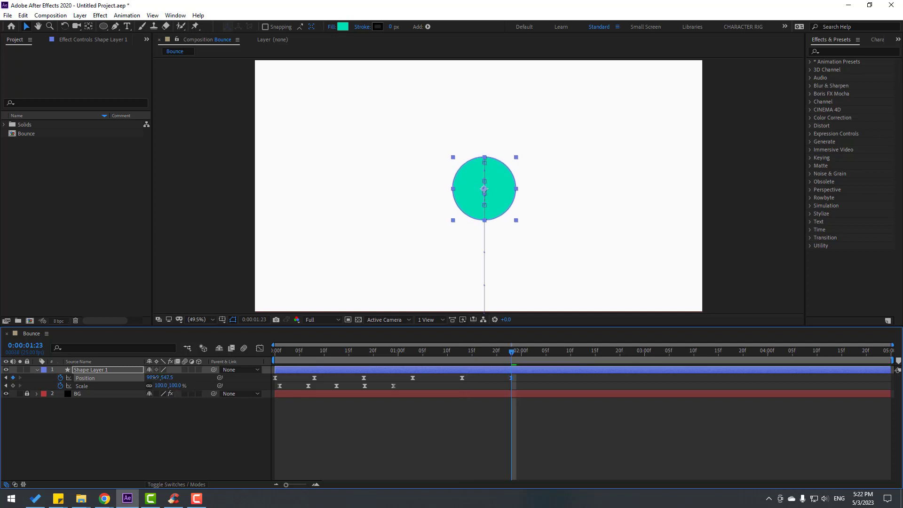
key("space")
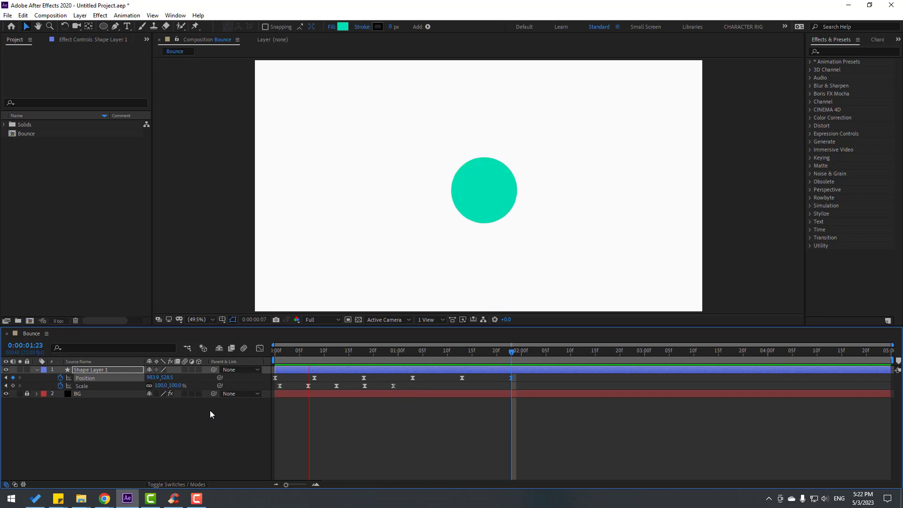
key("space")
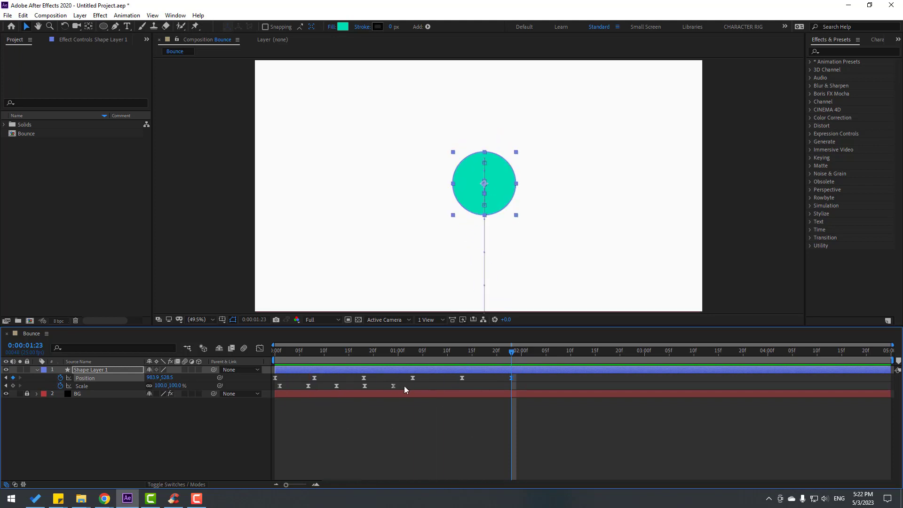
- Select the circle's five Scale keyframes and end the work area at 2:01, previewing the animation
left_click_drag(404, 386, 296, 392)
key("space")
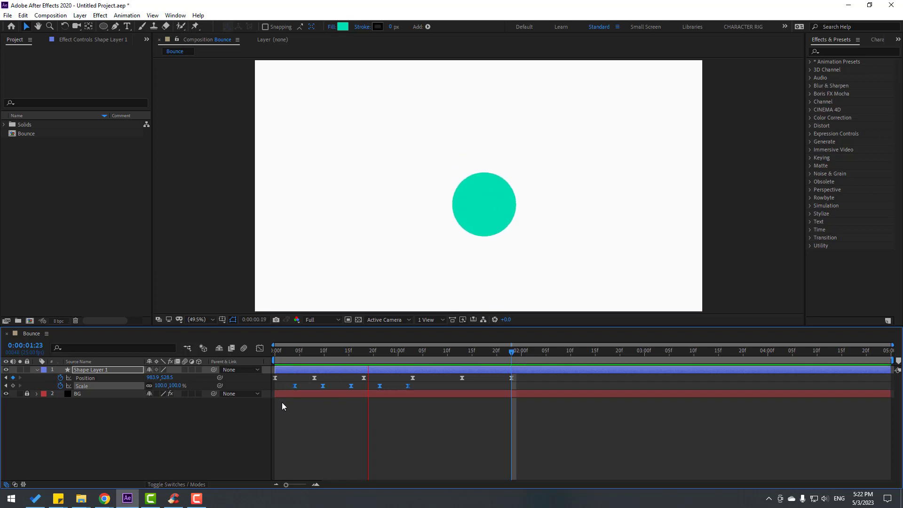
left_click_drag(511, 352, 526, 354)
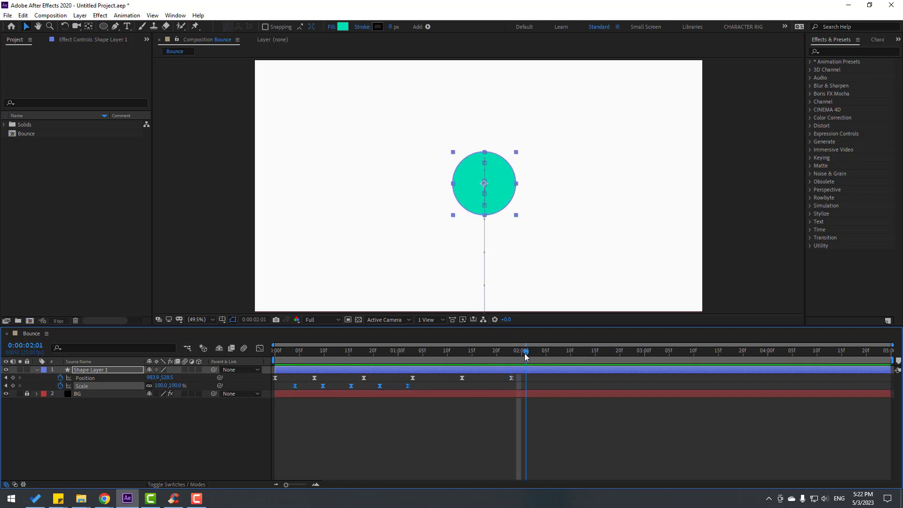
key("n")
key("space")
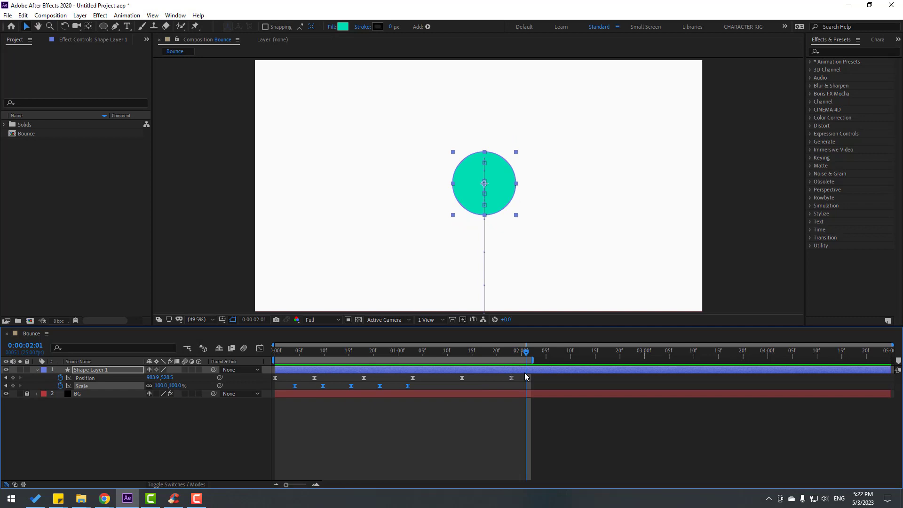